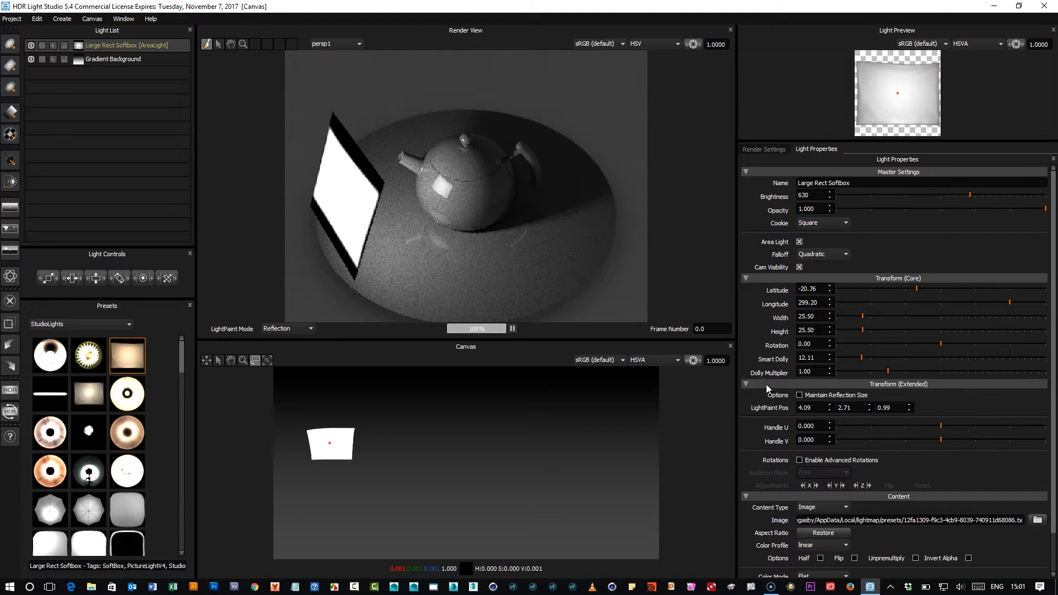
Try a basic rotation of about -1.37 on the Large Rect Softbox, and restore it to 0.
left_click(747, 383)
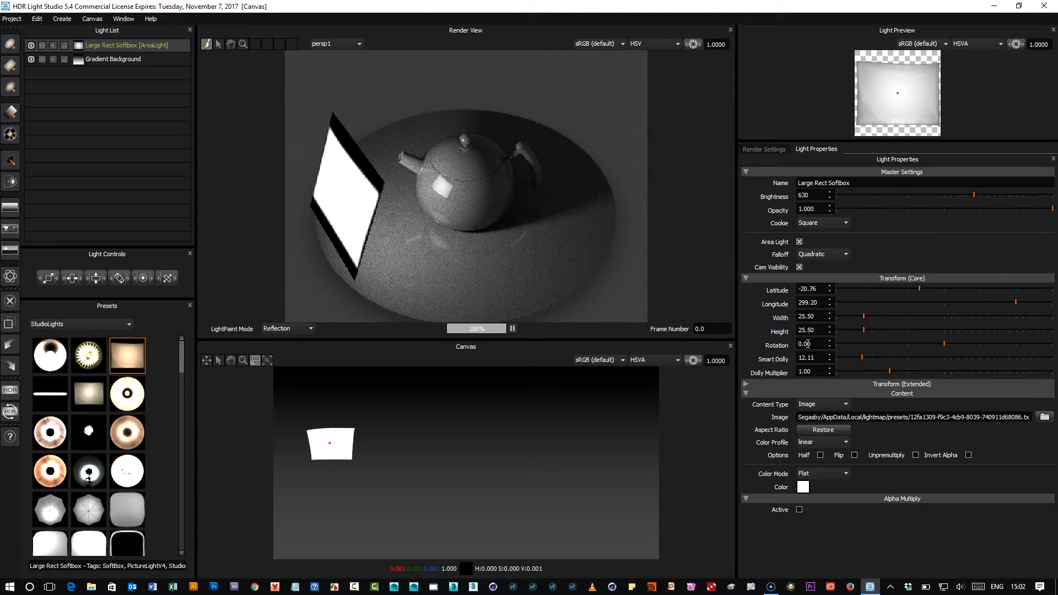
mouse_move(945, 342)
left_mouse_down()
mouse_move(1011, 343)
mouse_move(943, 345)
left_mouse_up()
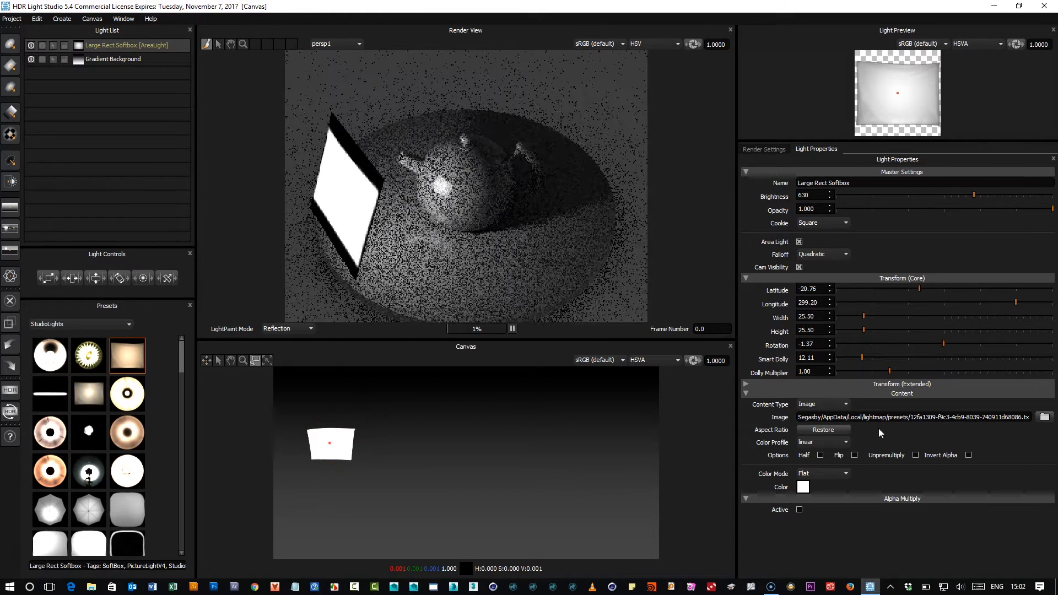
double_click(776, 342)
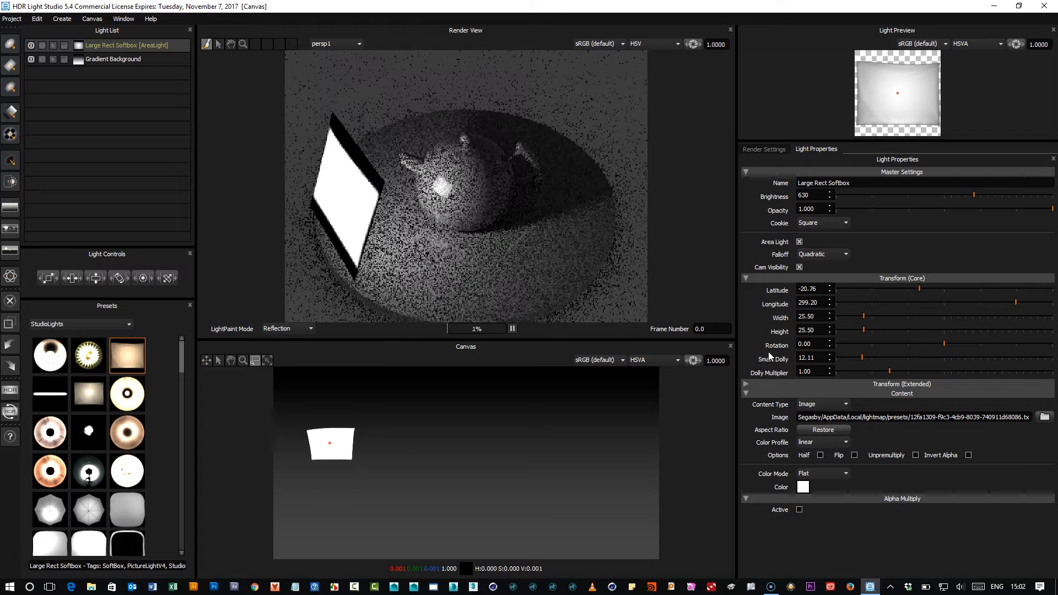
Enable Advanced Rotations for the softbox and LightPaint its reflection around the teapot, ending on the spout side at about latitude -9, longitude 264.
left_click(746, 385)
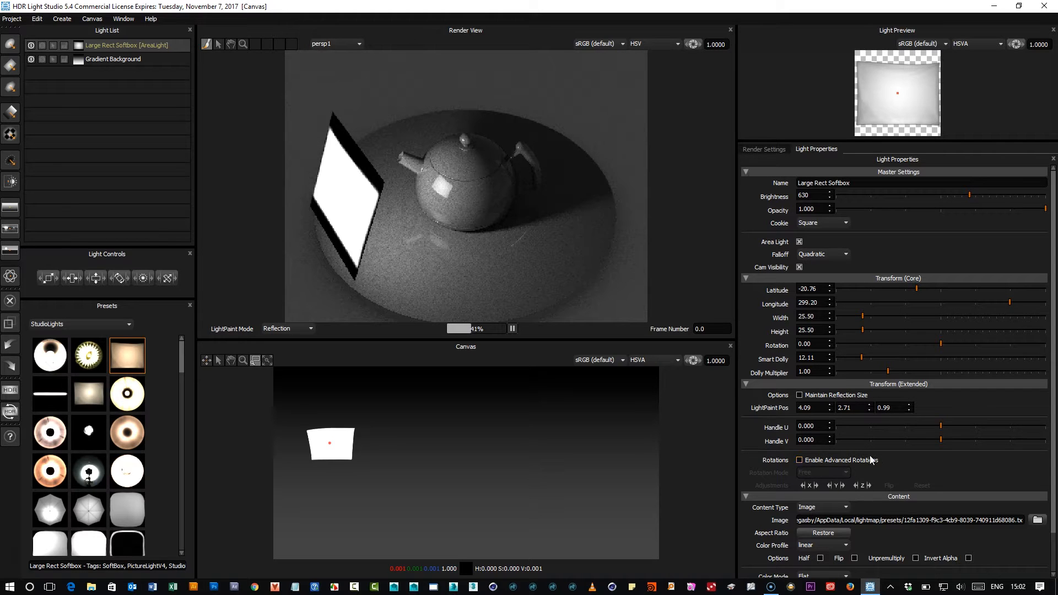
left_click(800, 461)
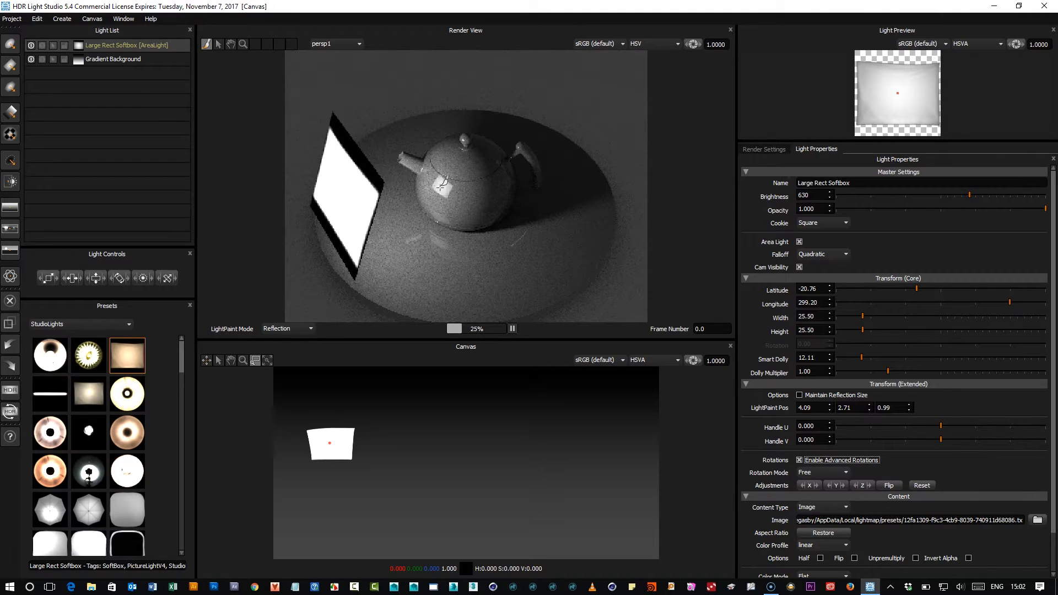
left_click_drag(445, 166, 493, 150)
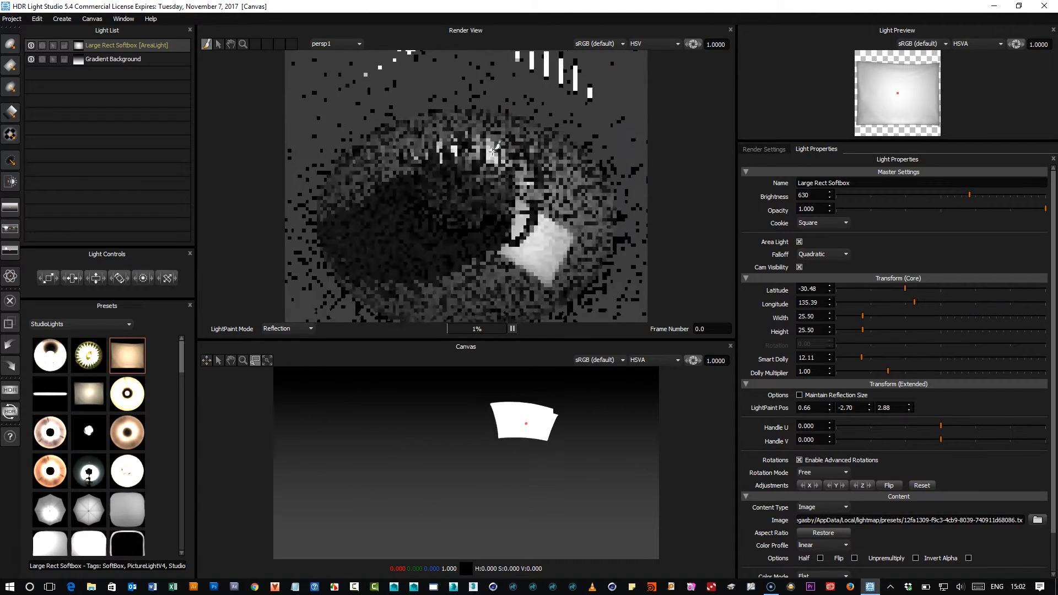
left_click(443, 145)
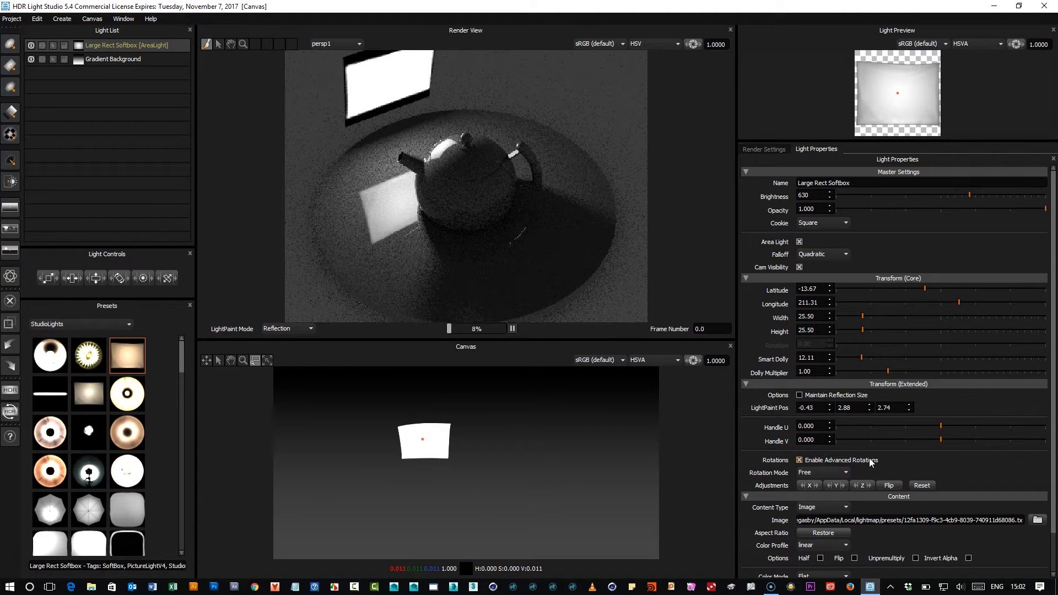
left_click_drag(393, 196, 431, 177)
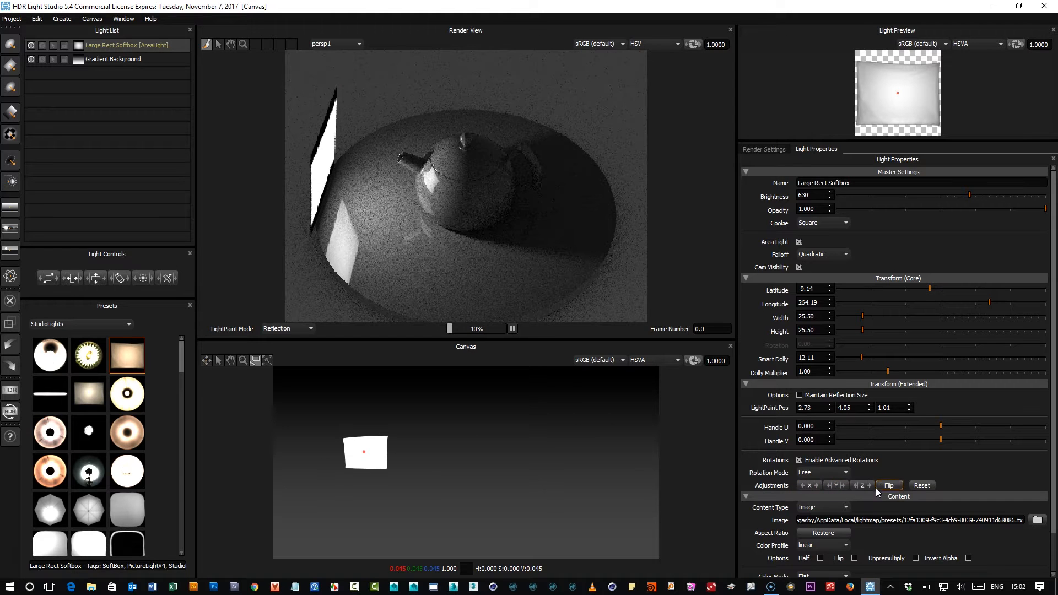
Try tilting the softbox with the rotation adjustments, repaint its reflection near the teapot handle, and reset the rotation adjustments.
left_click_drag(809, 488, 940, 486)
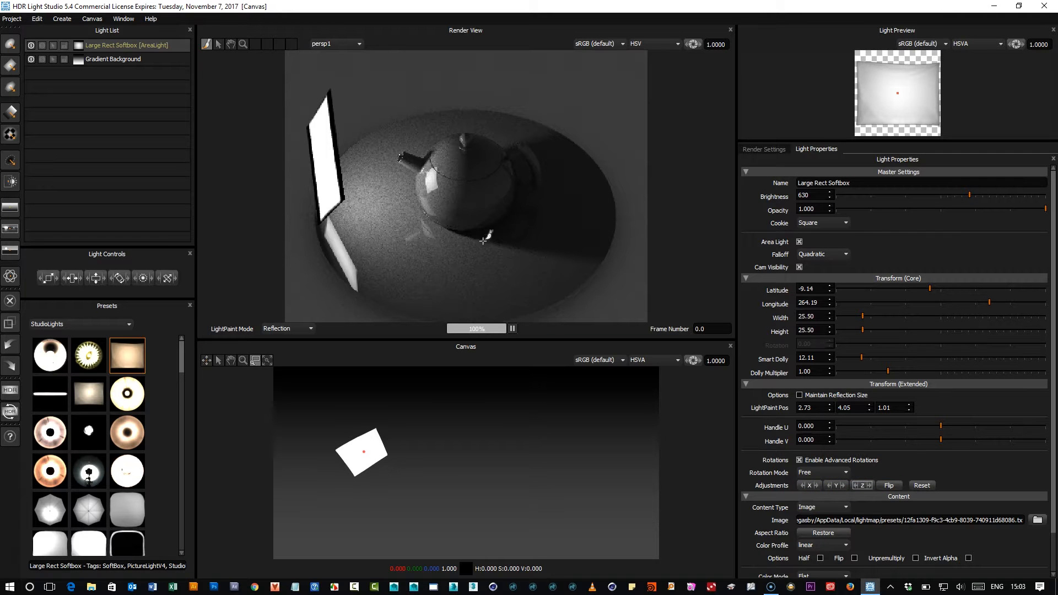
left_click_drag(440, 183, 493, 148)
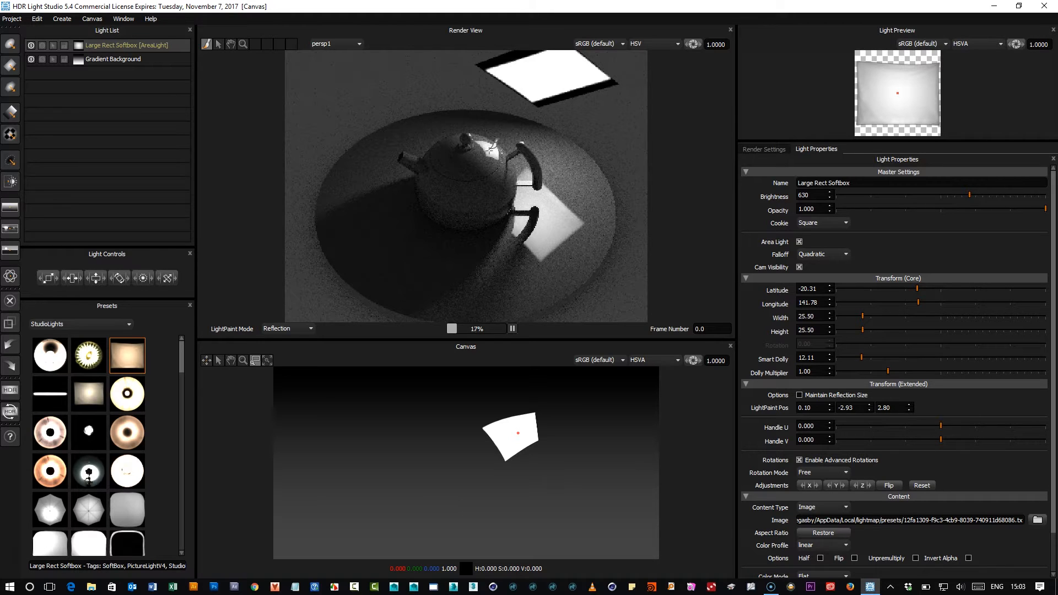
left_click(922, 486)
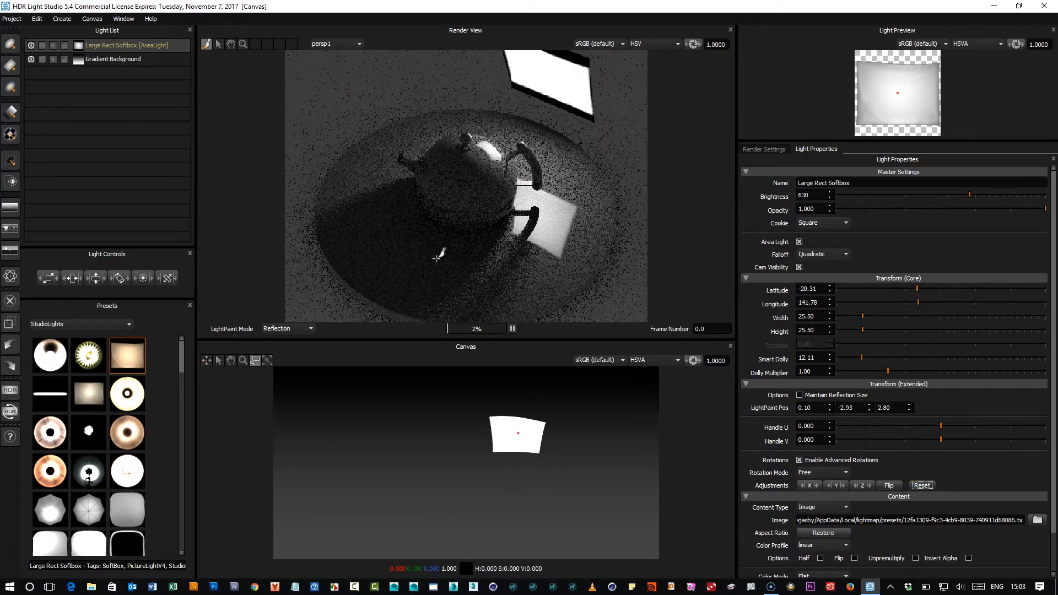
Try an X rotation adjustment while repainting the reflection near the spout in Free mode, and reset the adjustments.
mouse_move(445, 181)
left_mouse_down()
mouse_move(428, 163)
mouse_move(441, 163)
left_mouse_up()
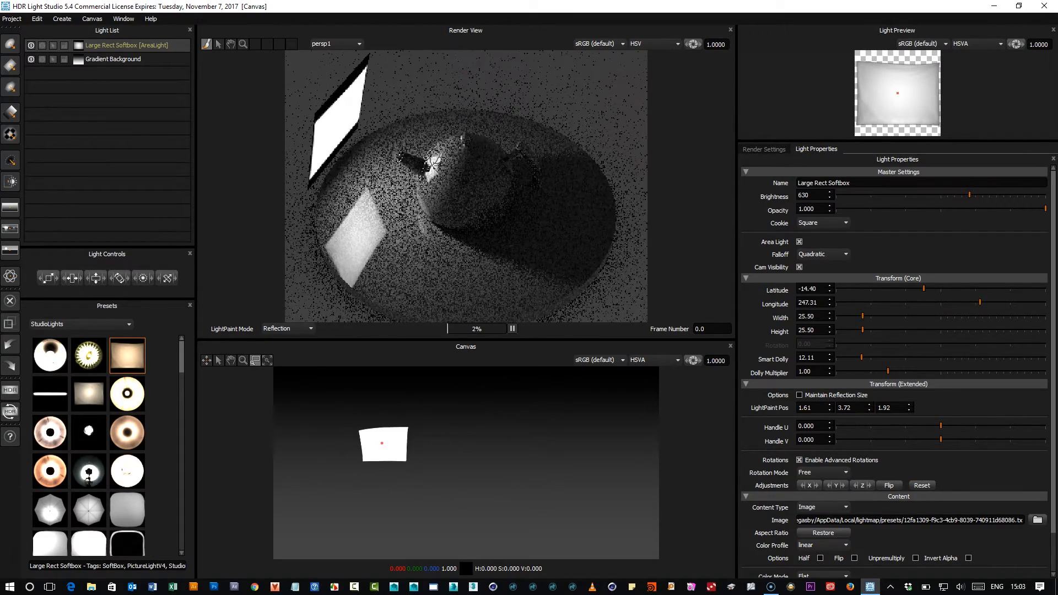
left_click_drag(806, 486, 733, 496)
left_click_drag(435, 177, 520, 253)
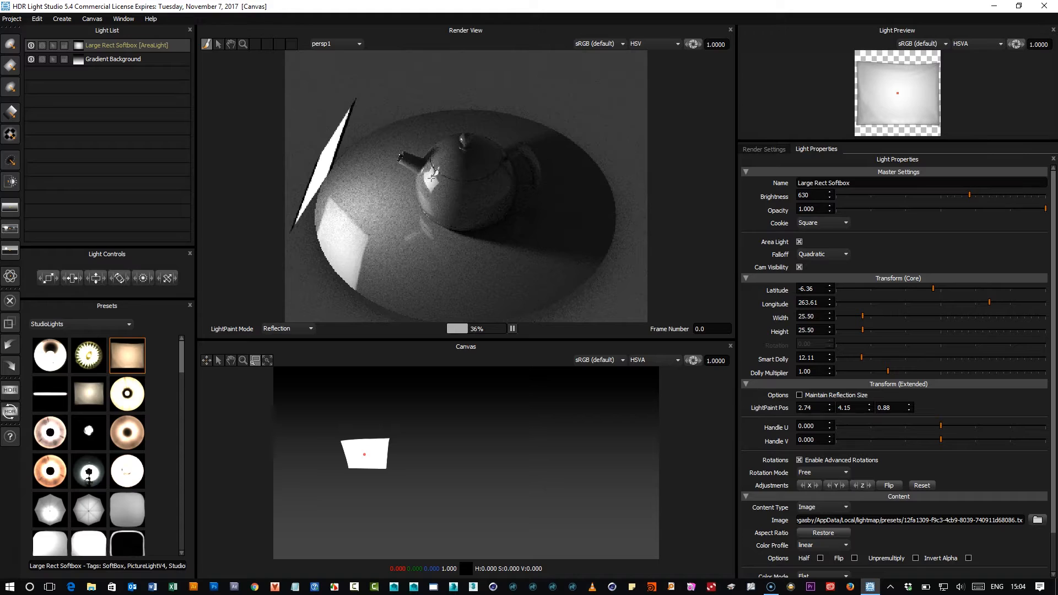
mouse_move(430, 178)
left_mouse_down()
mouse_move(420, 173)
mouse_move(432, 179)
left_mouse_up()
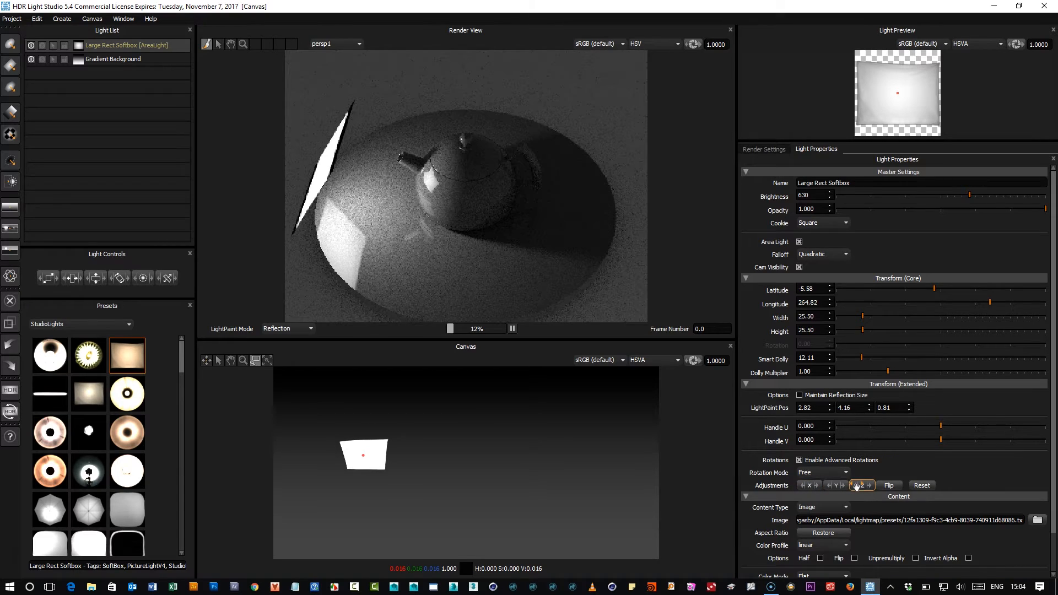
left_click_drag(427, 183, 434, 183)
left_click(922, 486)
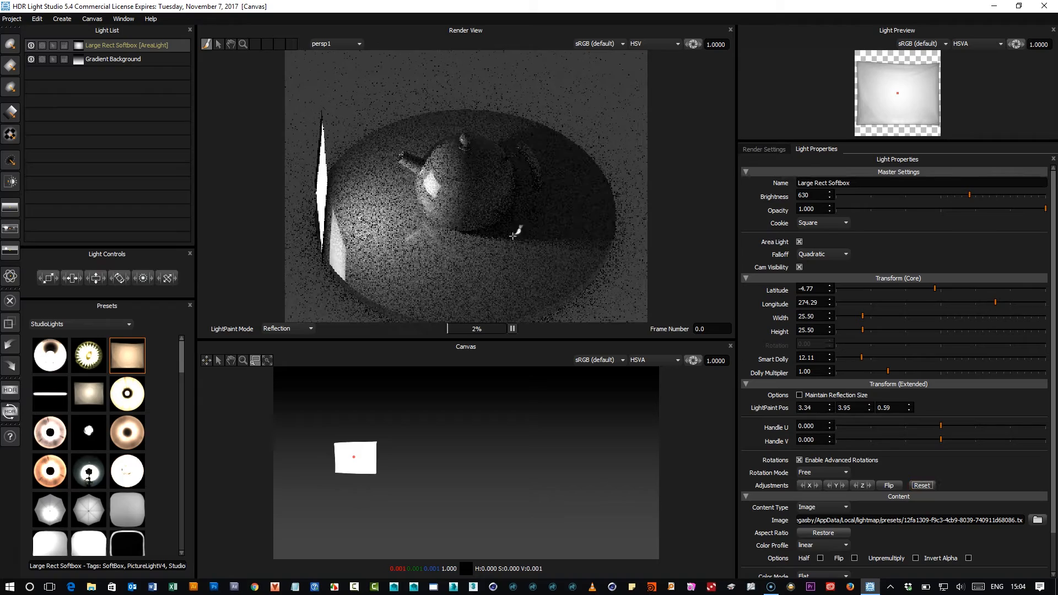
LightPaint the reflection onto the handle side at about latitude -5, longitude 93, and set the rotation mode to V-Lock.
left_click(503, 180)
left_click(503, 181)
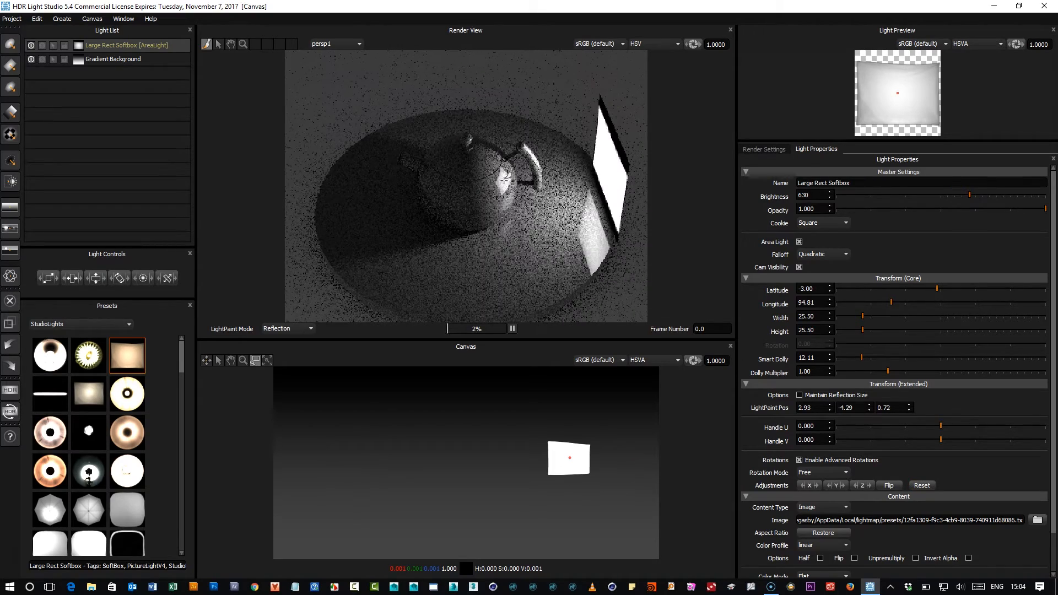
left_click(503, 179)
left_click(816, 473)
left_click(828, 494)
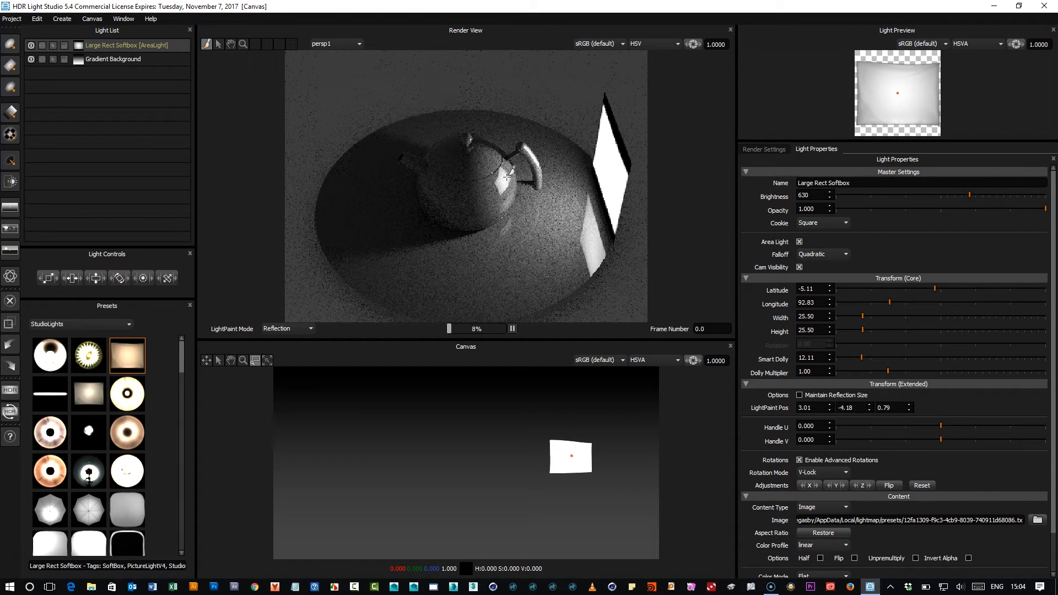
LightPaint the V-Locked softbox back to the spout side of the teapot, at about latitude -10, longitude 261.
left_click_drag(505, 178, 446, 195)
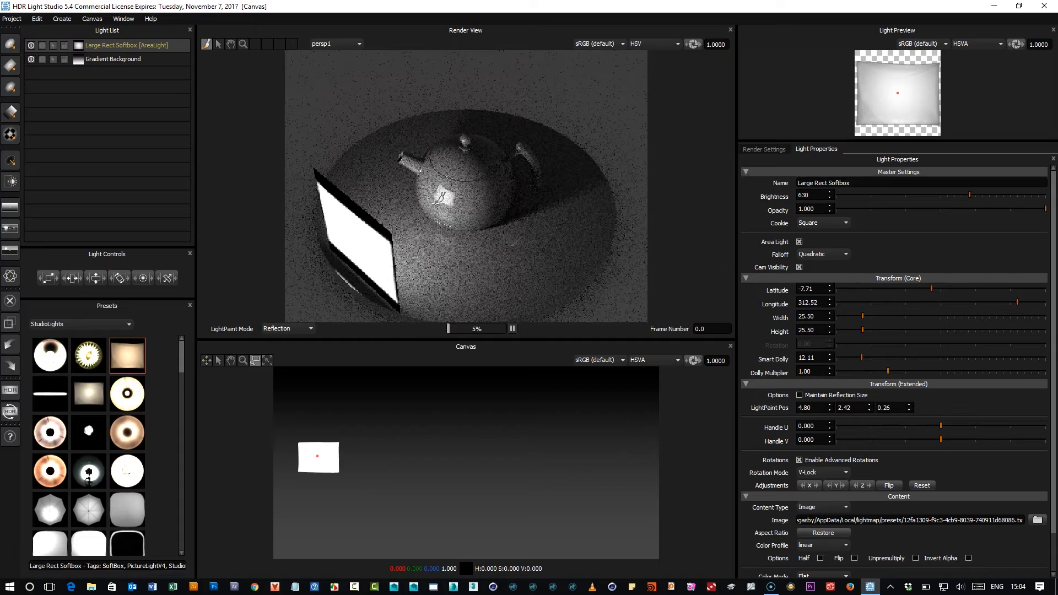
mouse_move(438, 186)
left_mouse_down()
mouse_move(430, 177)
mouse_move(443, 148)
mouse_move(432, 179)
left_mouse_up()
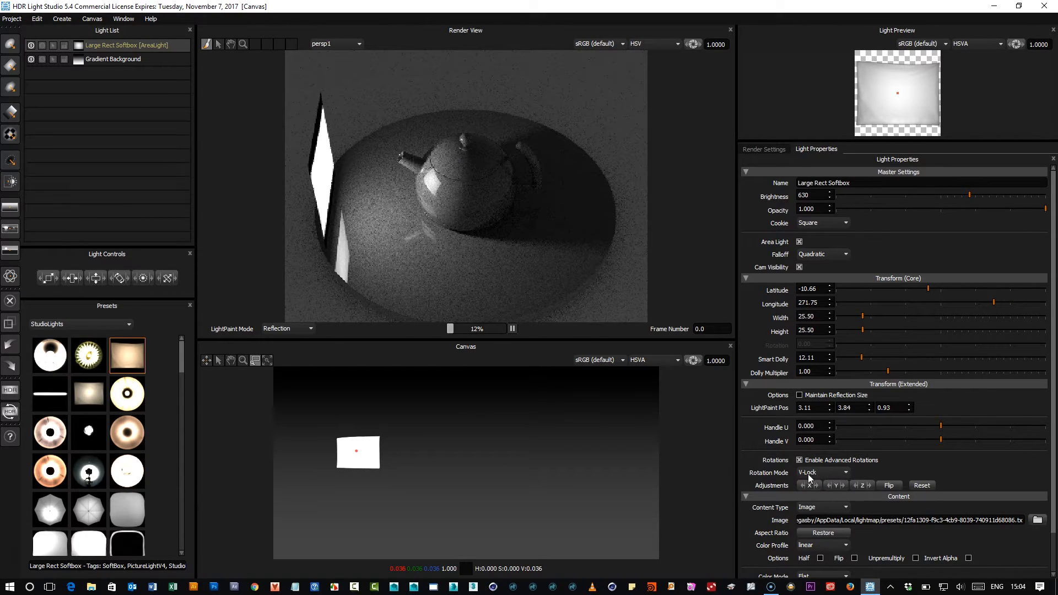
left_click_drag(431, 177, 432, 174)
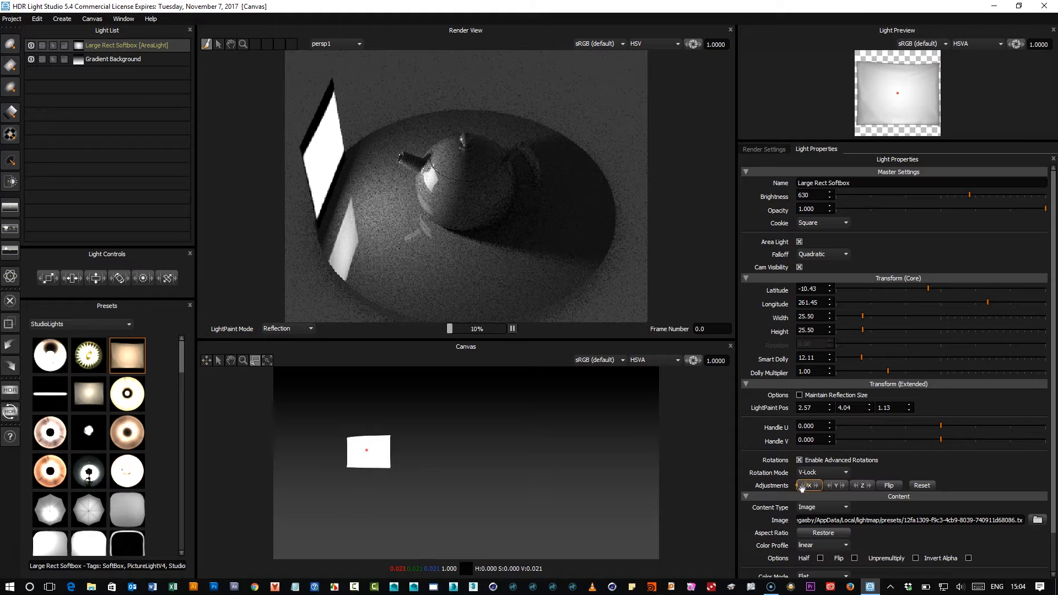
Adjust the V-Locked softbox's X rotation and repaint its reflection on the upper teapot body, at about latitude -33, longitude 235.
left_click_drag(810, 487, 851, 484)
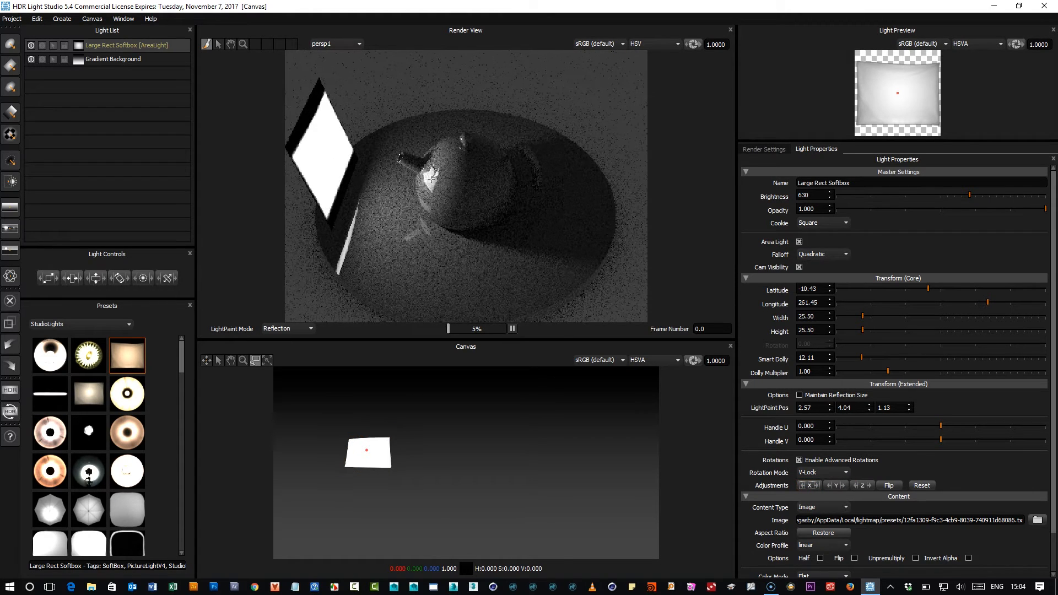
mouse_move(431, 177)
left_mouse_down()
mouse_move(496, 175)
mouse_move(473, 159)
mouse_move(440, 161)
left_mouse_up()
left_click(477, 158)
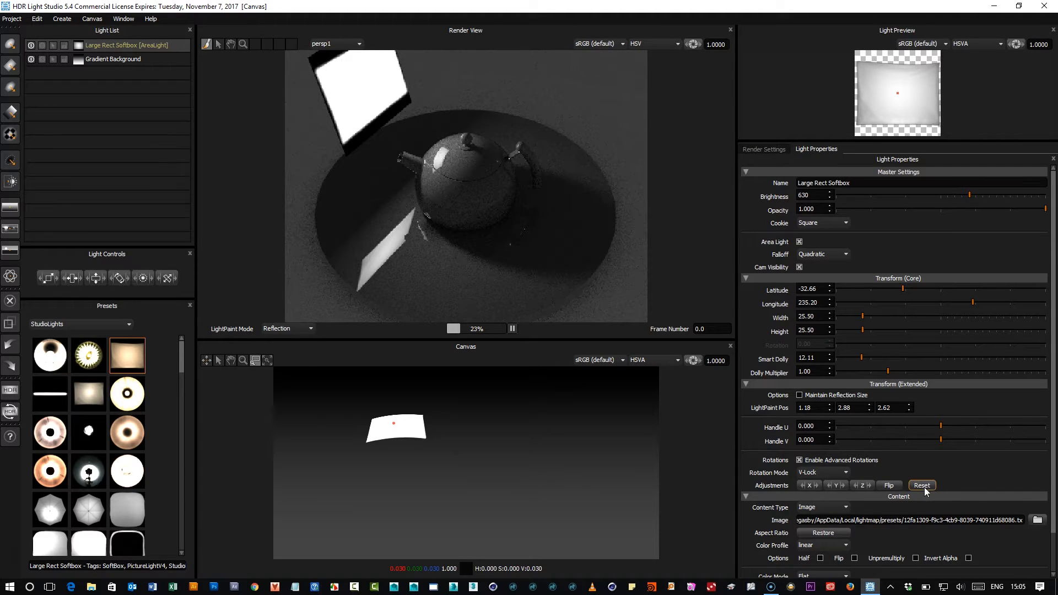
Set the rotation mode to H-Lock and LightPaint the reflection across the teapot and back, ending at about latitude -0.5, longitude 281.
left_click(816, 472)
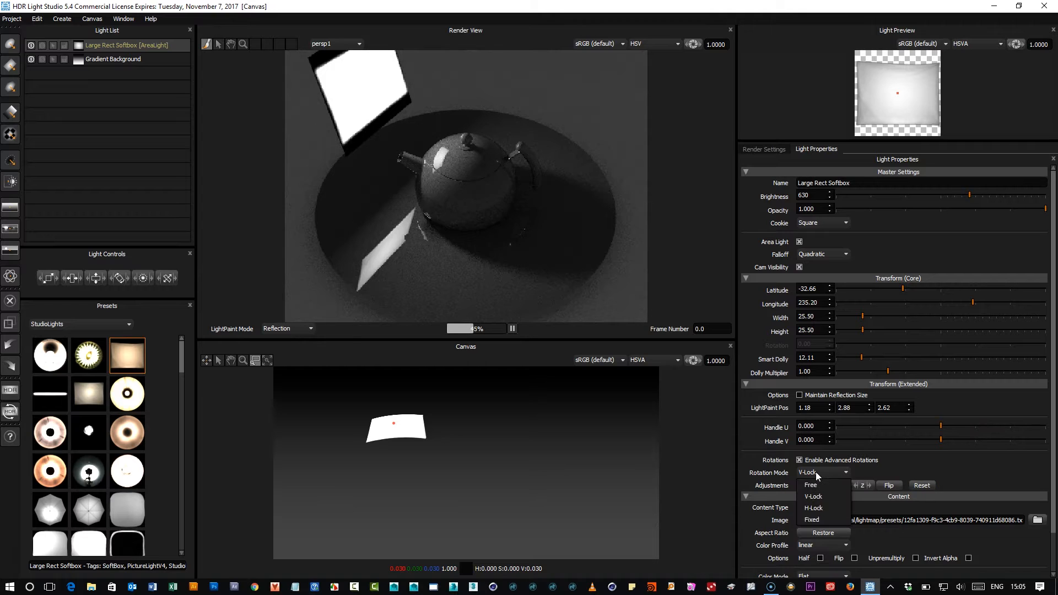
left_click(819, 507)
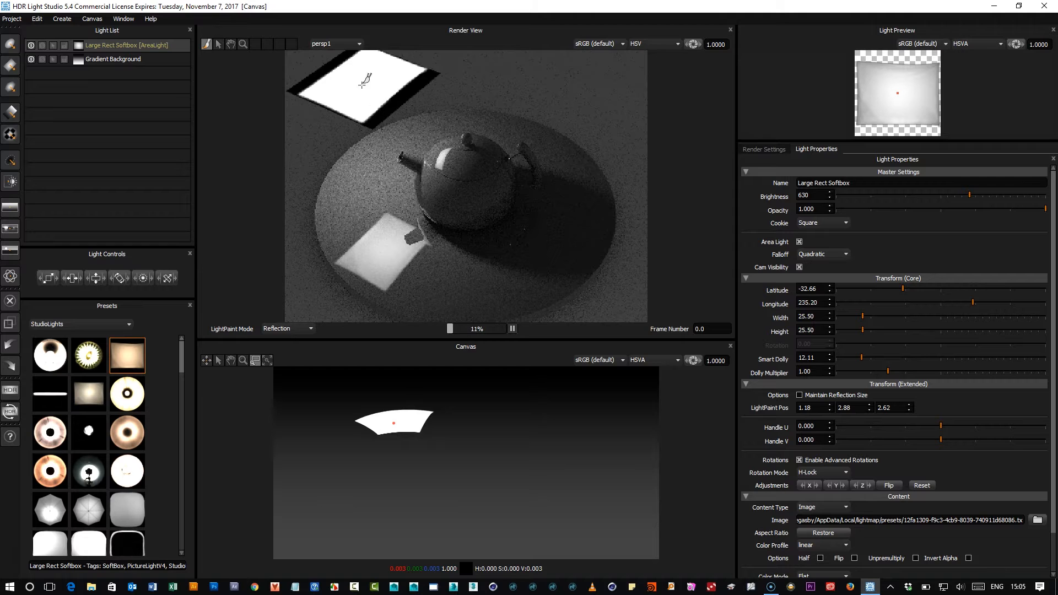
left_click_drag(435, 180, 487, 194)
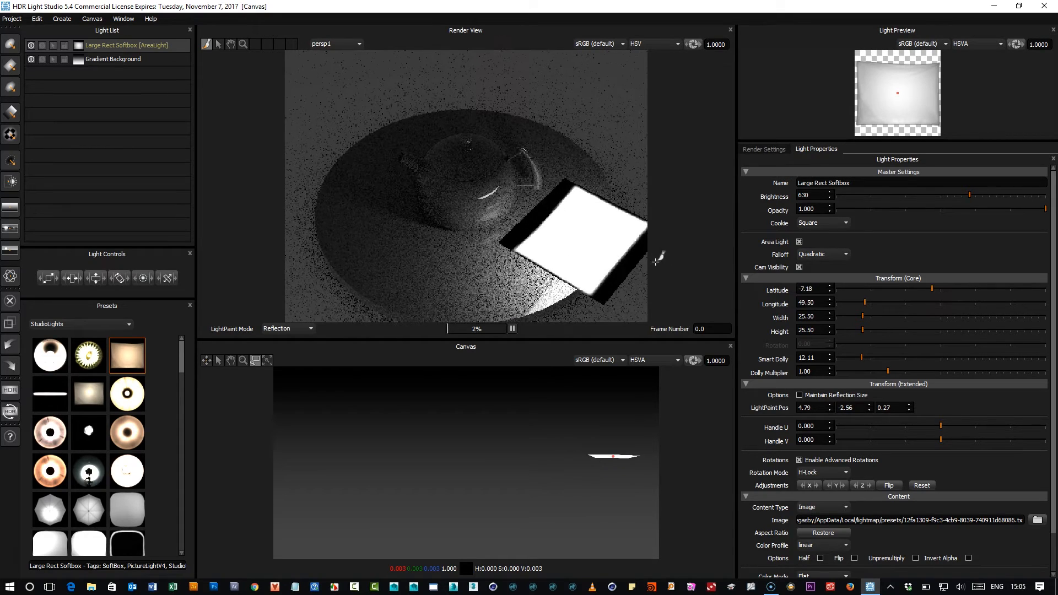
left_click_drag(488, 196, 434, 185)
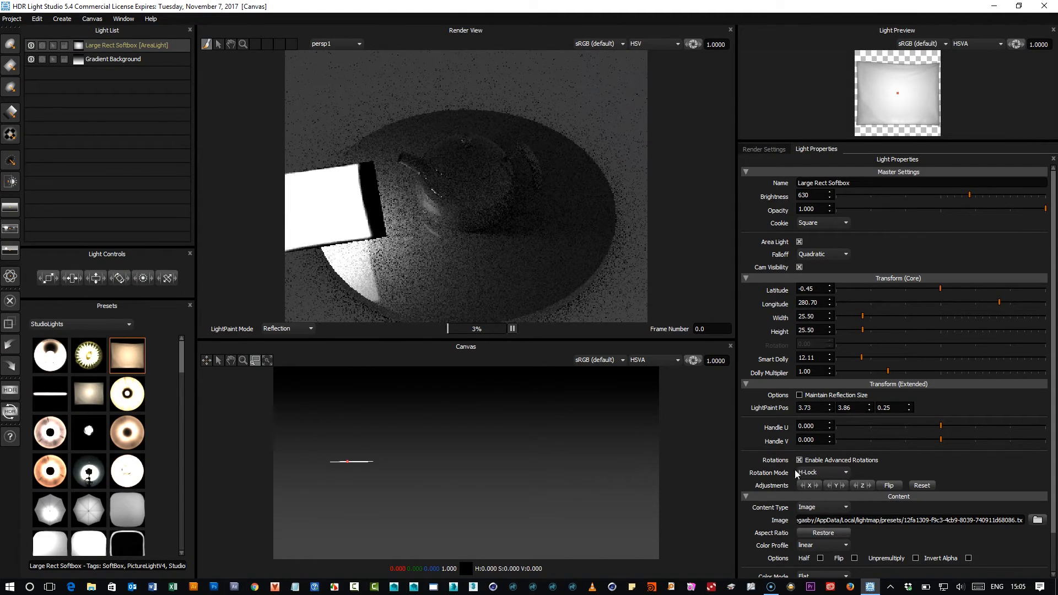
Try rotation adjustments on the H-Locked softbox, repaint its reflection on the handle side, and reset the adjustments.
left_click_drag(812, 489, 970, 488)
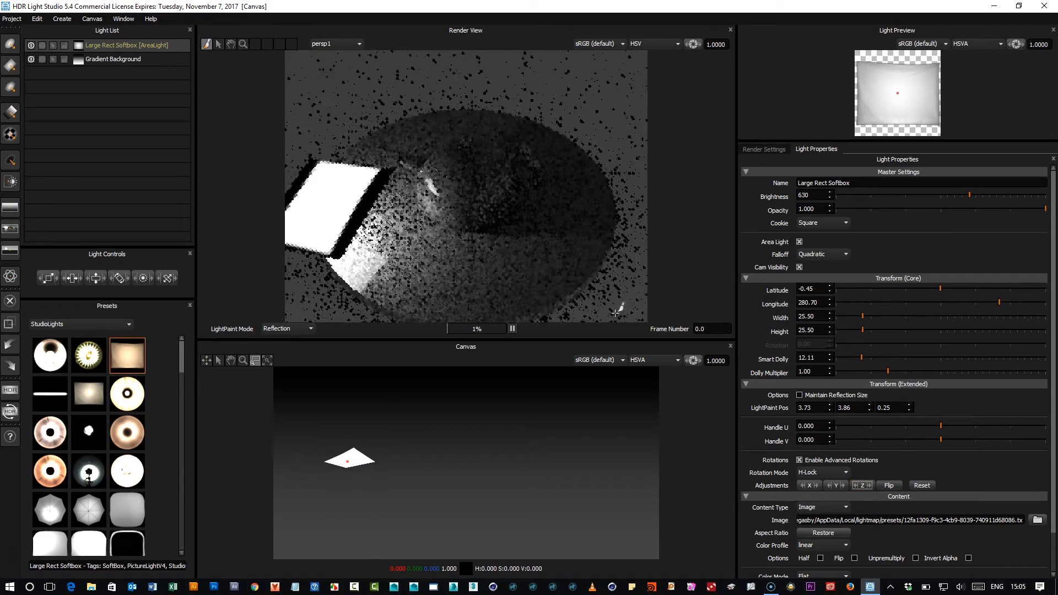
left_click_drag(428, 182, 493, 190)
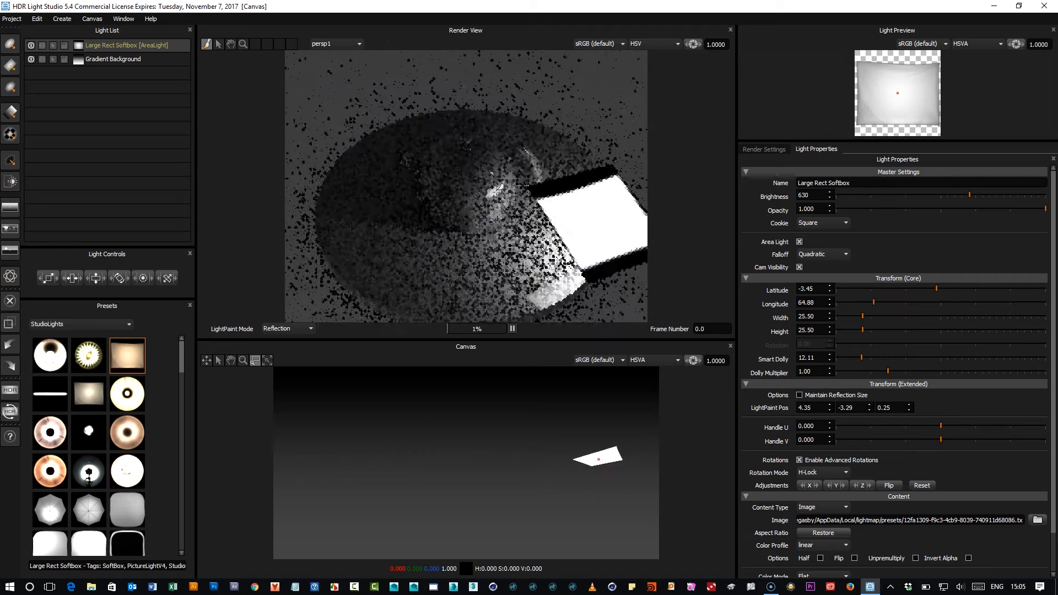
left_click(922, 485)
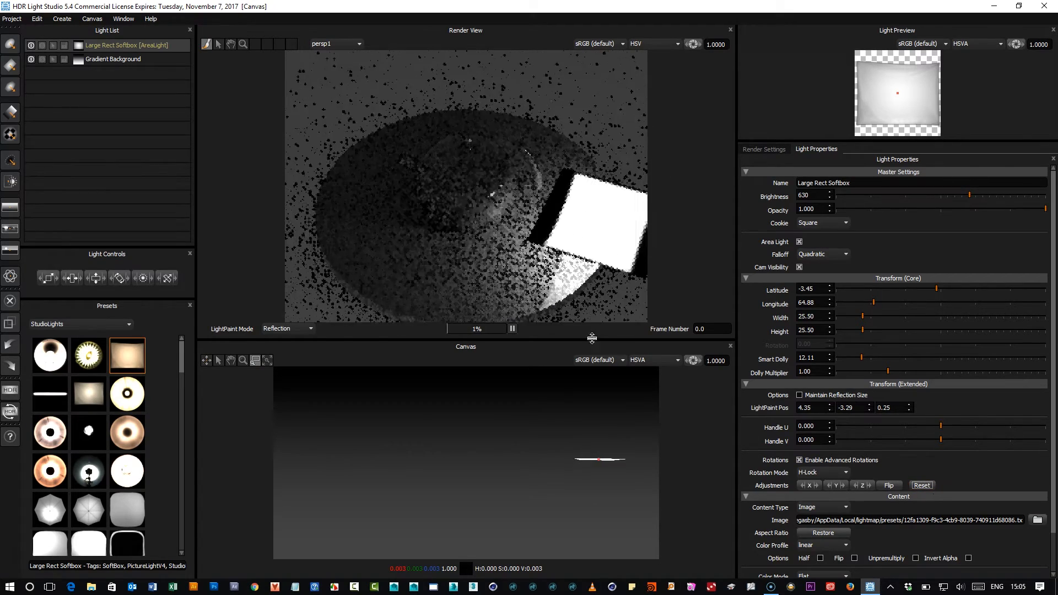
LightPaint the softbox in front of the teapot at about latitude 8, longitude 358, and flip its facing direction repeatedly.
left_click(468, 224)
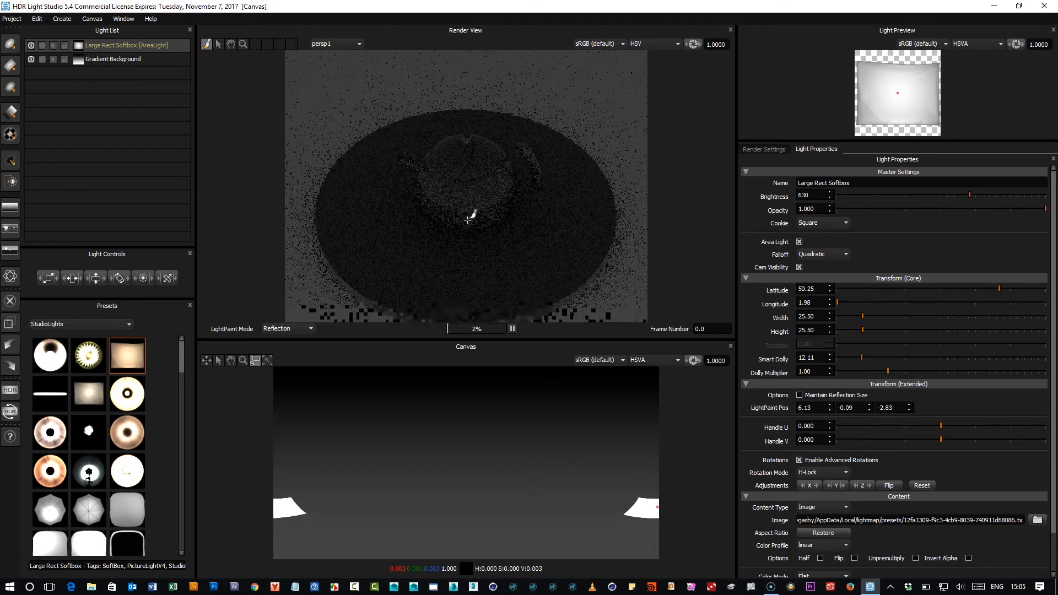
left_click(467, 213)
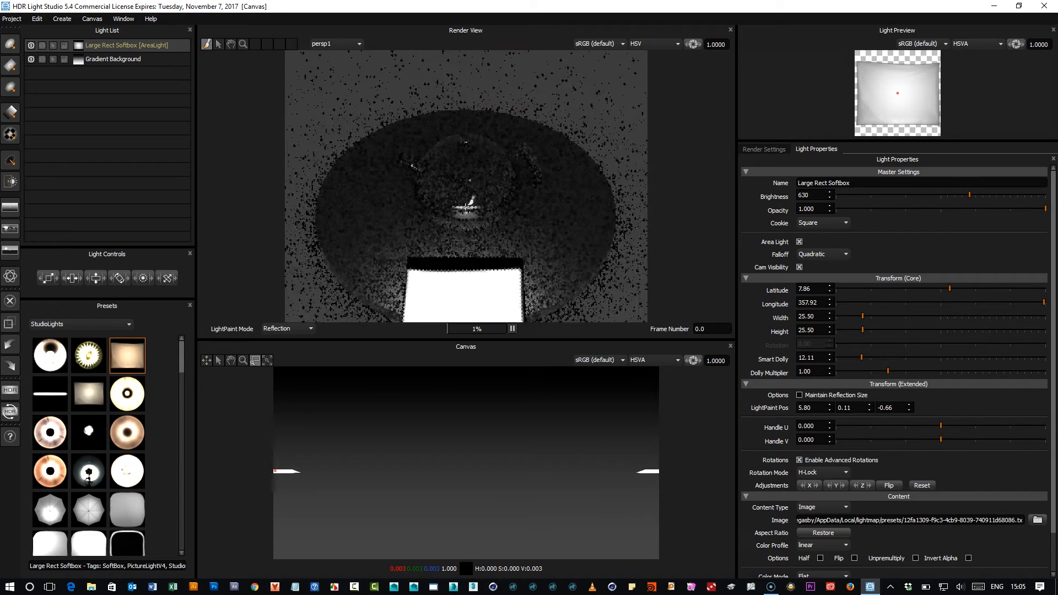
left_click(889, 486)
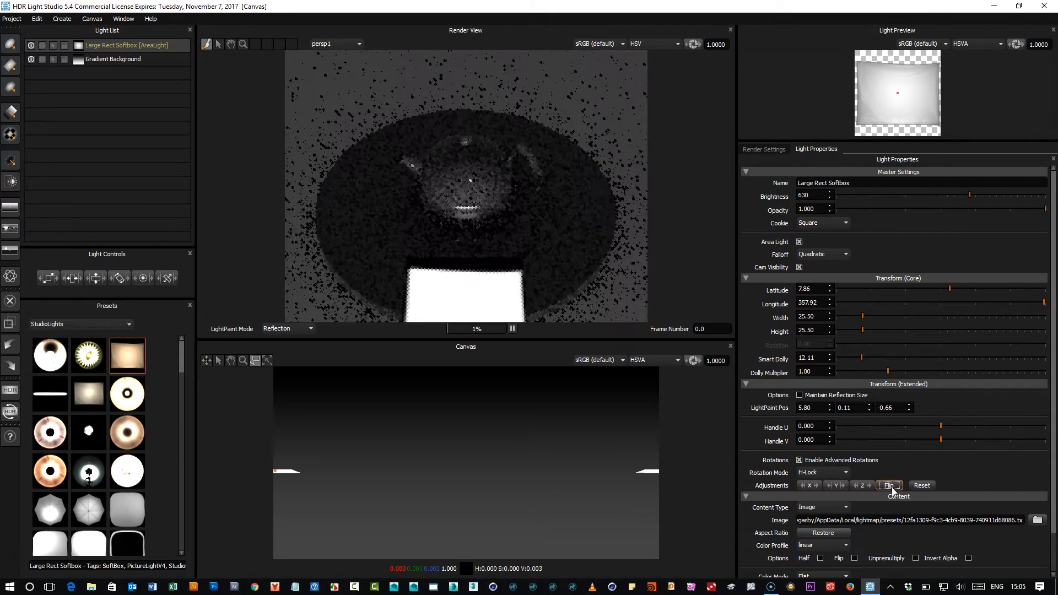
left_click(892, 488)
left_click(893, 488)
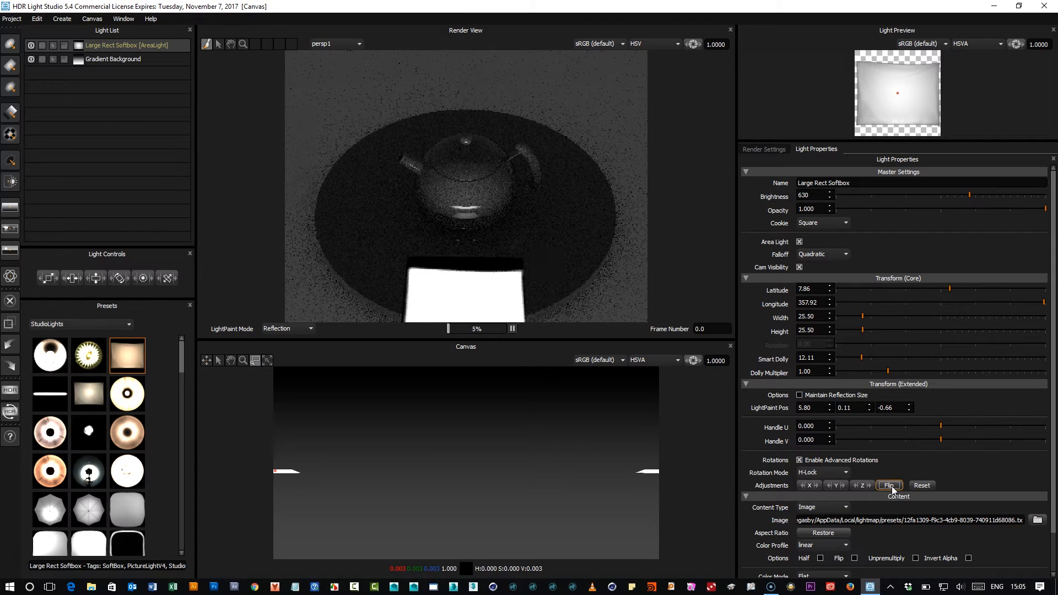
LightPaint the H-Locked softbox back to the spout side of the teapot, at about latitude 2, longitude 290.
left_click_drag(460, 201, 428, 187)
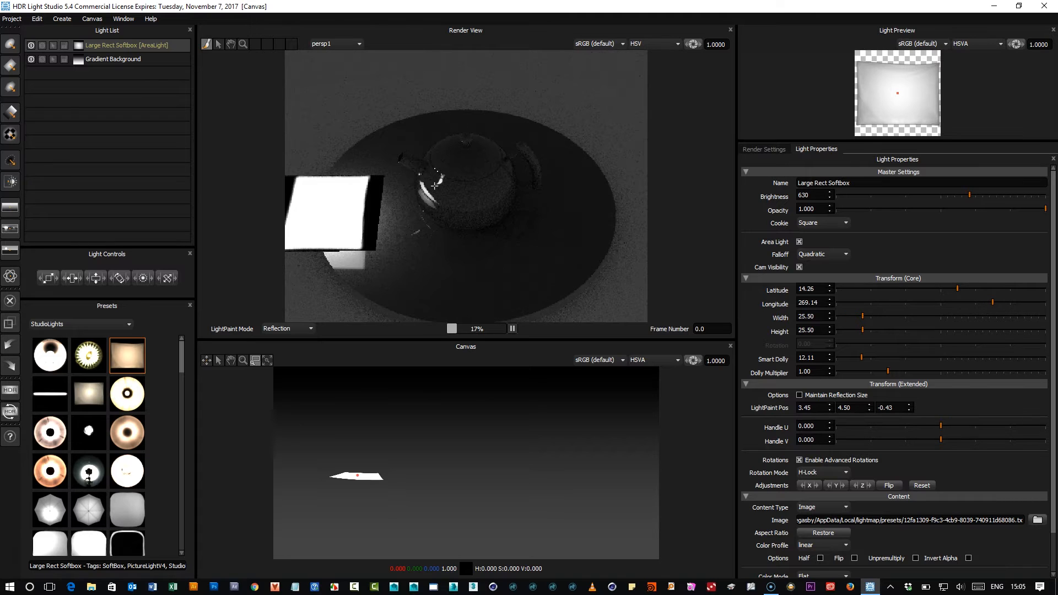
left_click_drag(433, 187, 437, 192)
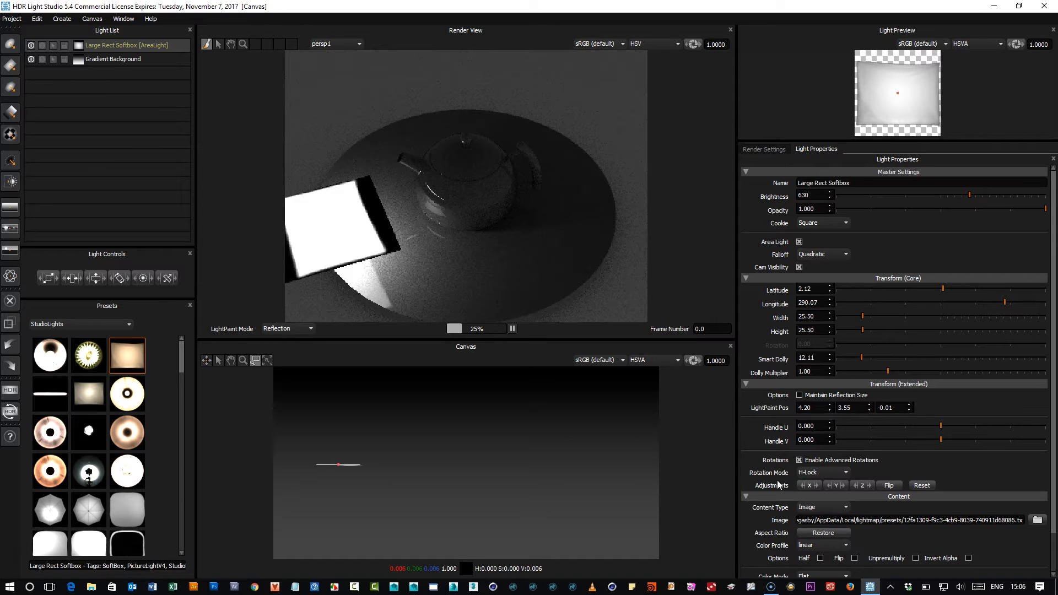
Set the rotation mode to Fixed and LightPaint the softbox from the spout side to about latitude -36, longitude 131.
left_click(805, 474)
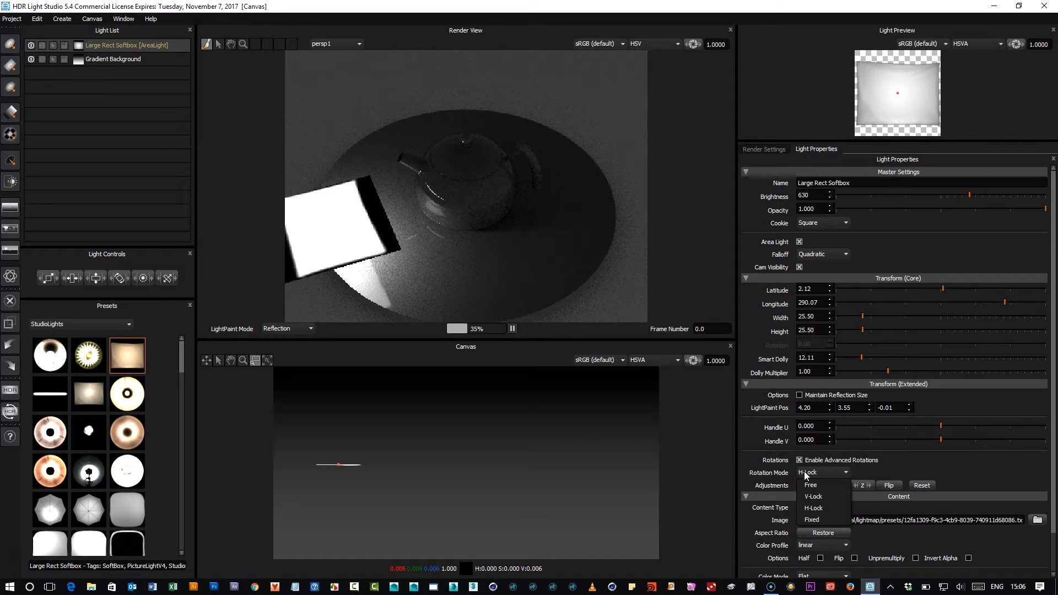
left_click(824, 521)
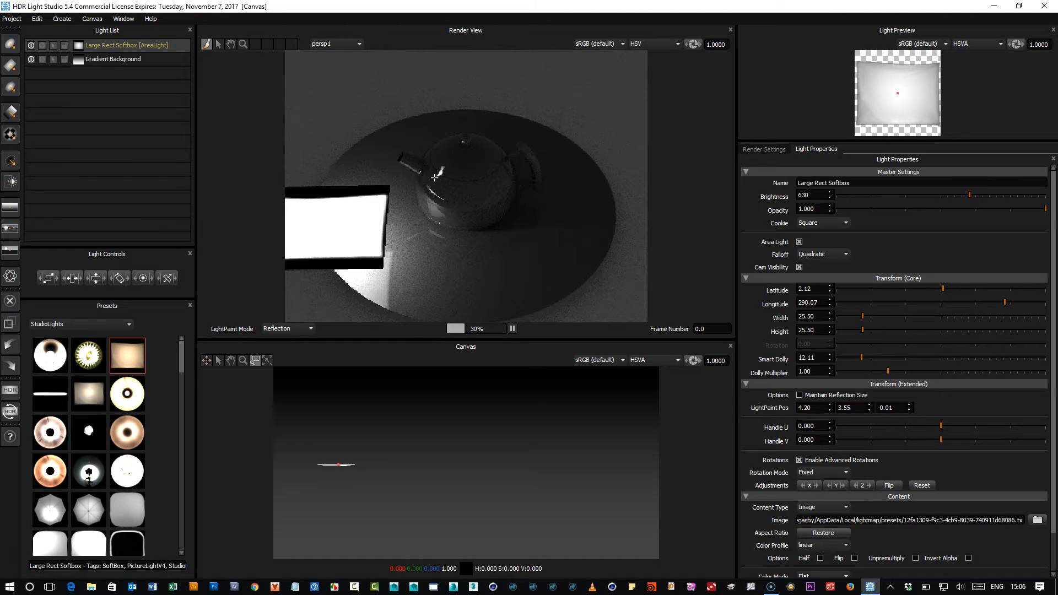
left_click_drag(433, 178, 489, 154)
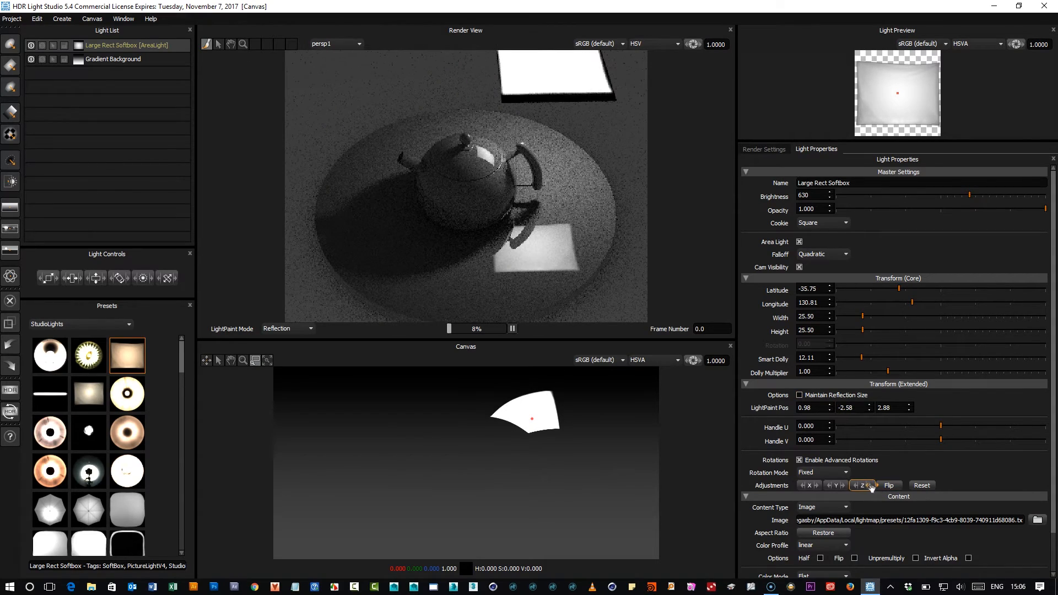
Try the Z adjustment and Flip on the Fixed softbox while LightPainting it via the spout side to about latitude -69, longitude 82.
left_click_drag(863, 488, 973, 490)
left_click_drag(501, 175, 437, 189)
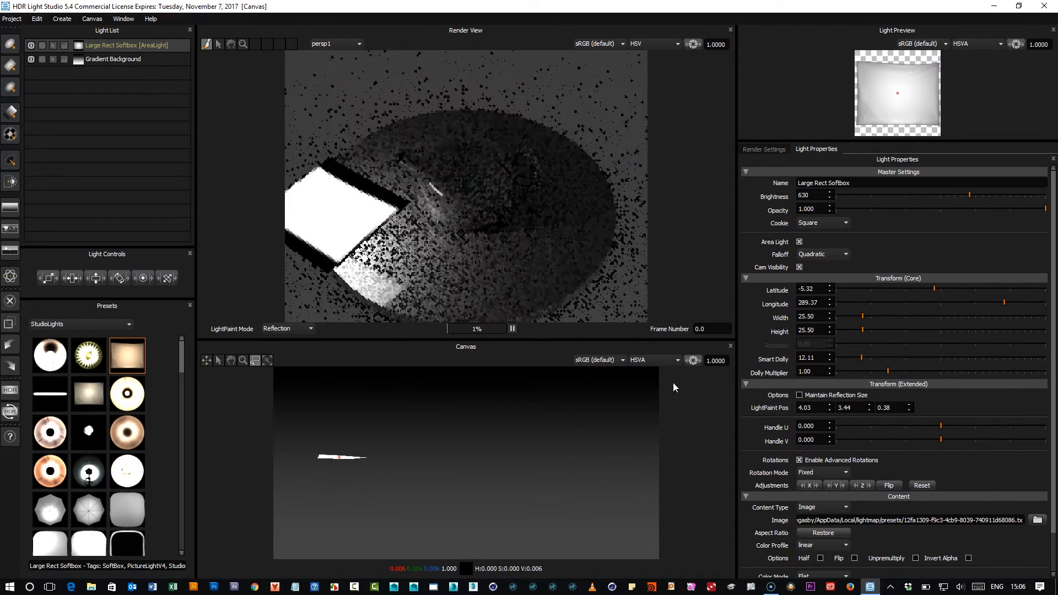
left_click(890, 485)
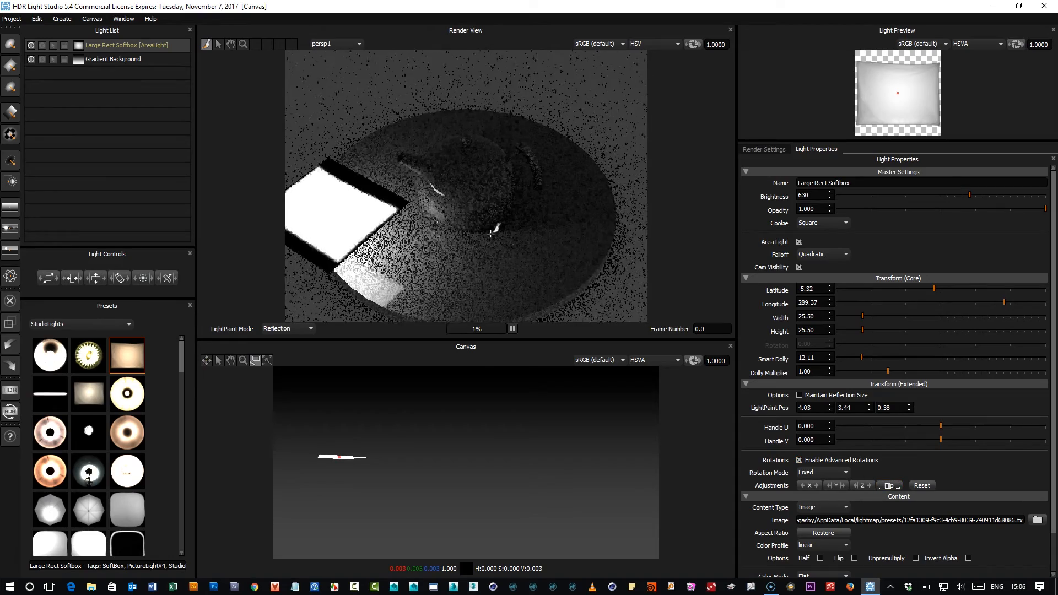
left_click(475, 172)
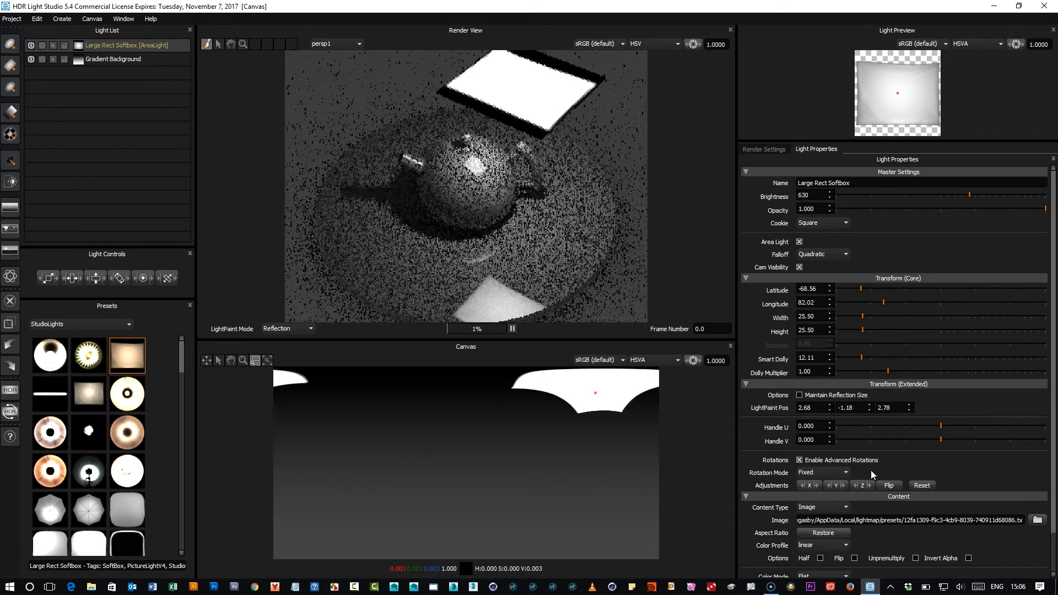
Set the rotation mode to Free and LightPaint the softbox behind the spout at about latitude -9, longitude 212.
left_click(821, 473)
left_click(824, 482)
left_click_drag(480, 147, 441, 145)
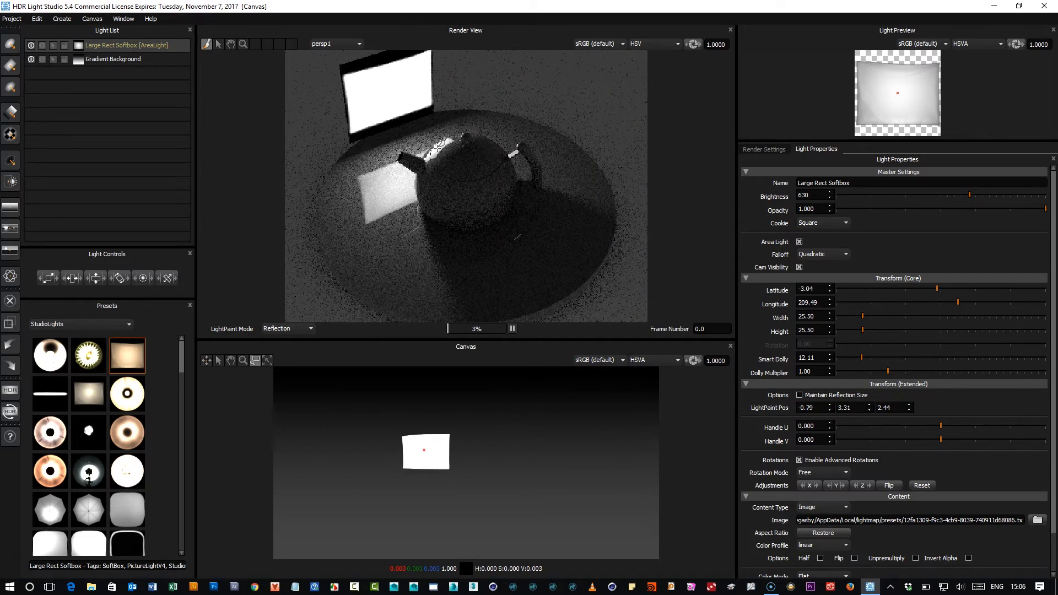
left_click(453, 153)
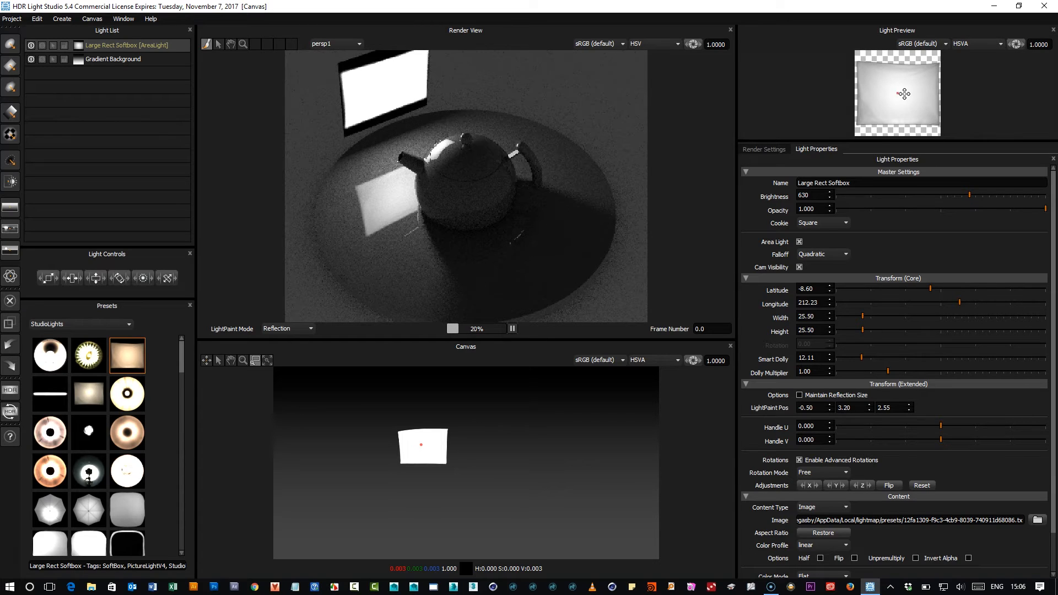
Move the softbox's handle to its bottom edge, about V -0.718, and LightPaint the light to about latitude -5, longitude 284.
left_click_drag(898, 95, 899, 124)
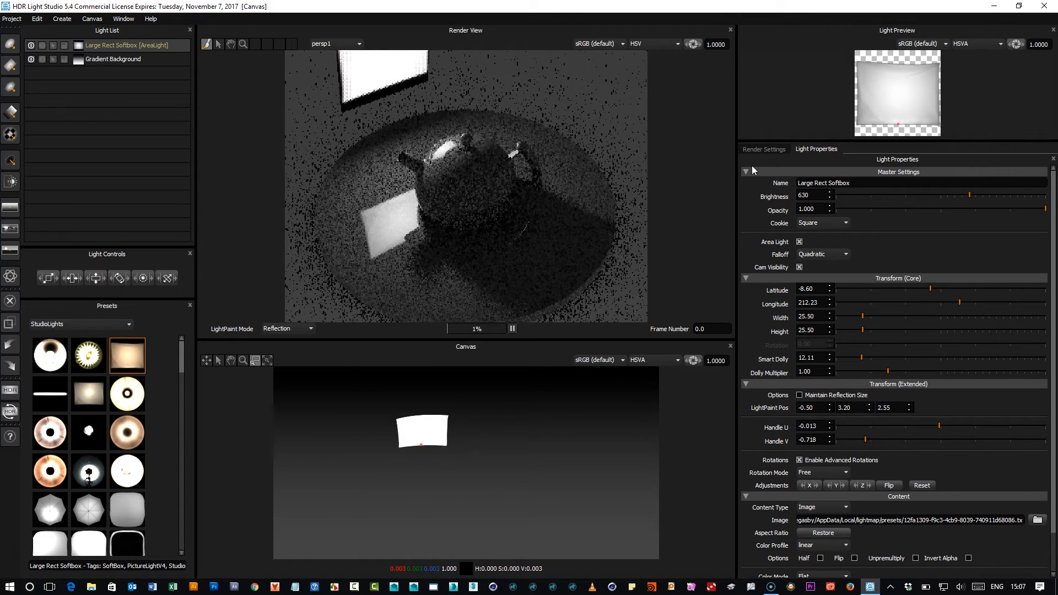
left_click(434, 187)
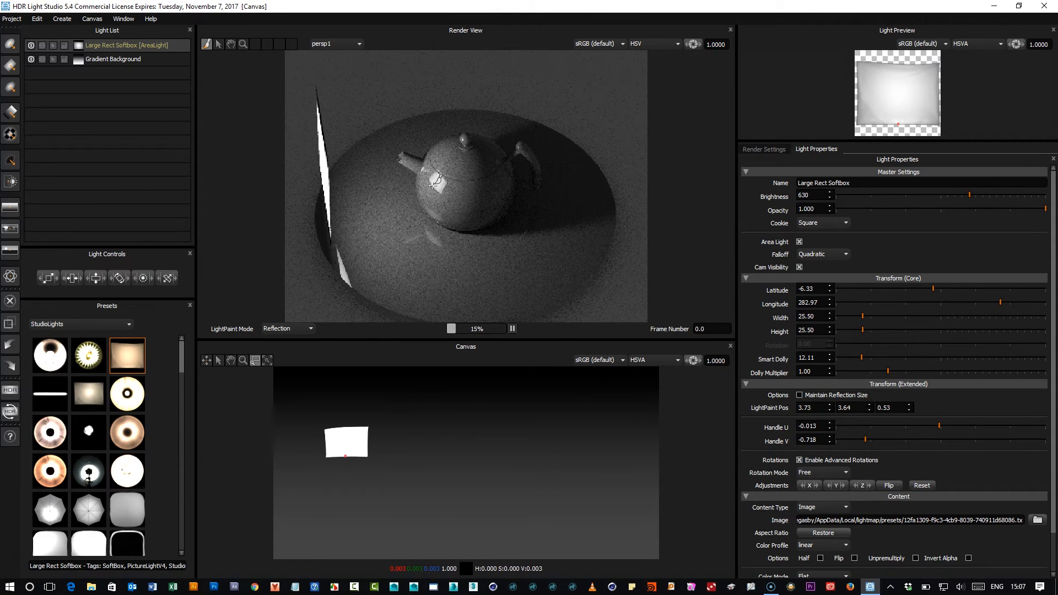
left_click_drag(436, 188, 436, 190)
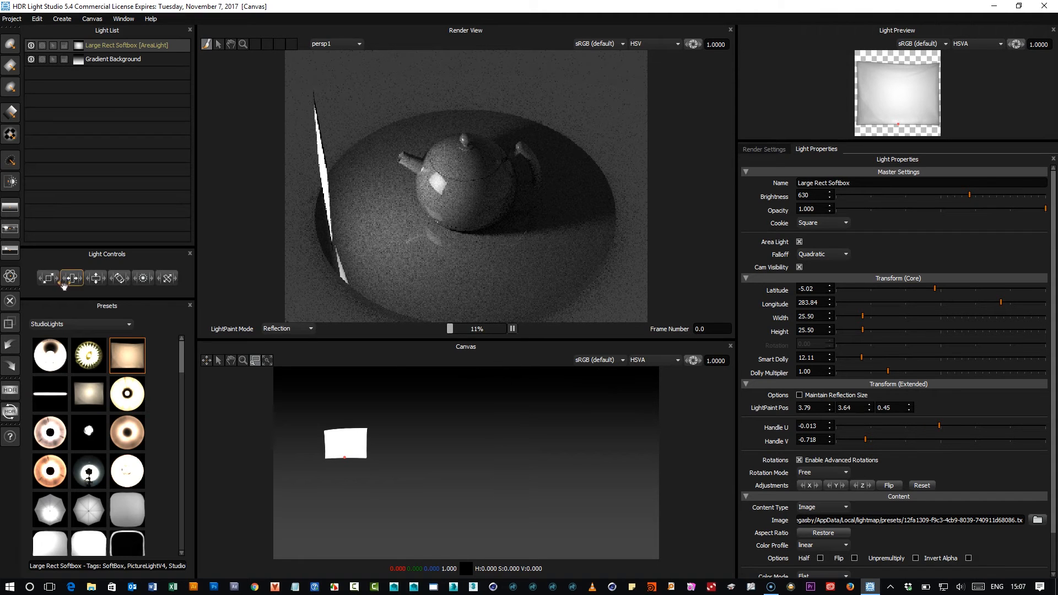
Scale the softbox to 37.50 in width and height, and LightPaint it to about latitude -11, longitude 238 with Smart Dolly about 8.17.
mouse_move(48, 279)
left_mouse_down()
mouse_move(100, 284)
mouse_move(29, 281)
left_mouse_up()
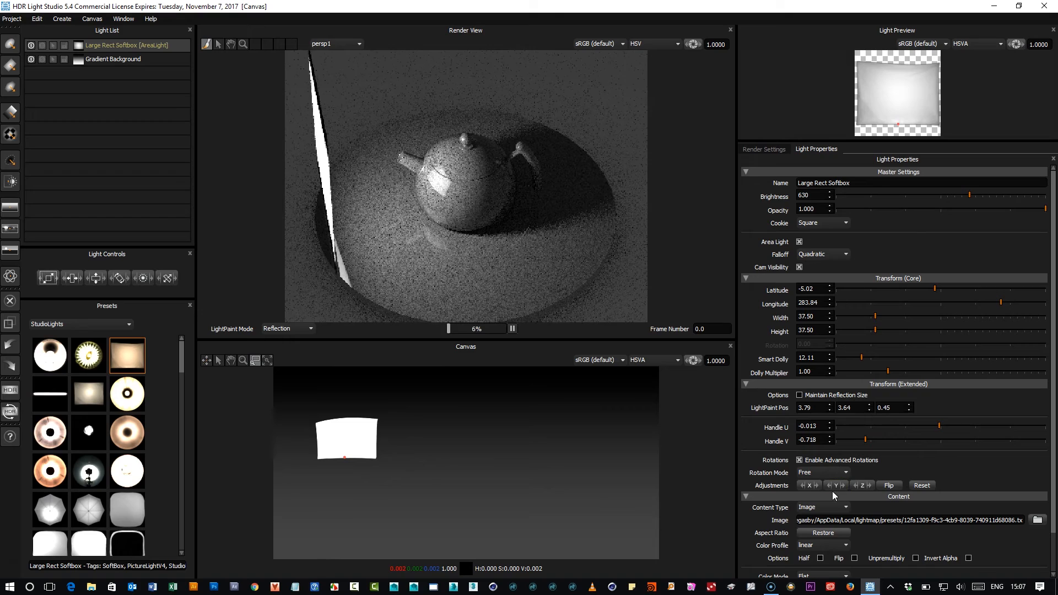
left_click_drag(438, 150, 436, 159)
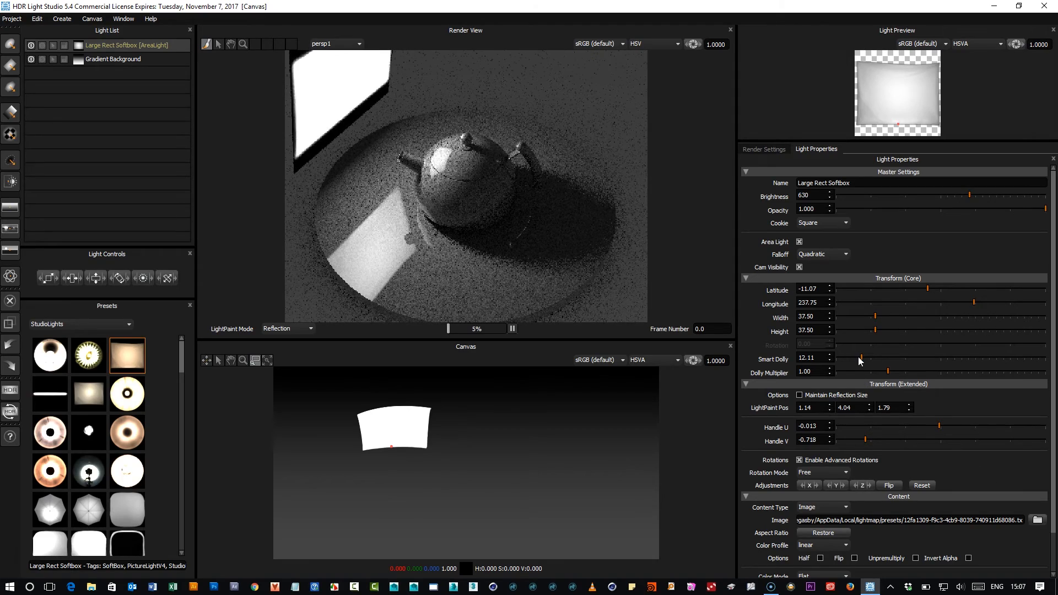
left_click_drag(859, 357, 854, 358)
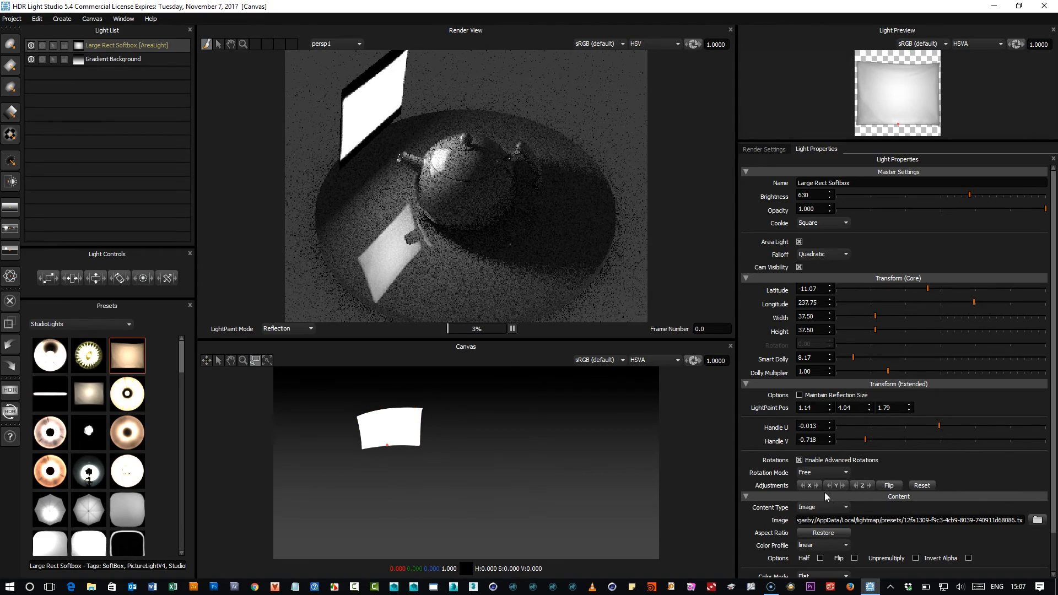
Adjust the softbox's X and Y rotation with its handle at a corner, about U -0.923, V -0.731, and LightPaint it to about latitude 0, longitude 258.
left_click_drag(808, 485, 882, 483)
left_click_drag(925, 117, 937, 124)
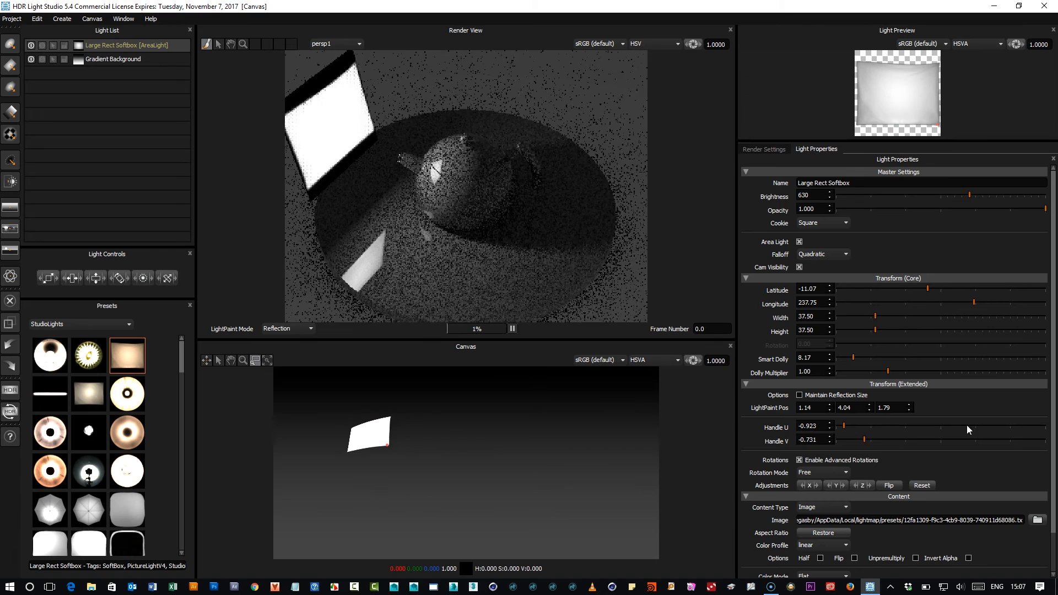
mouse_move(836, 487)
left_mouse_down()
mouse_move(996, 473)
mouse_move(817, 484)
left_mouse_up()
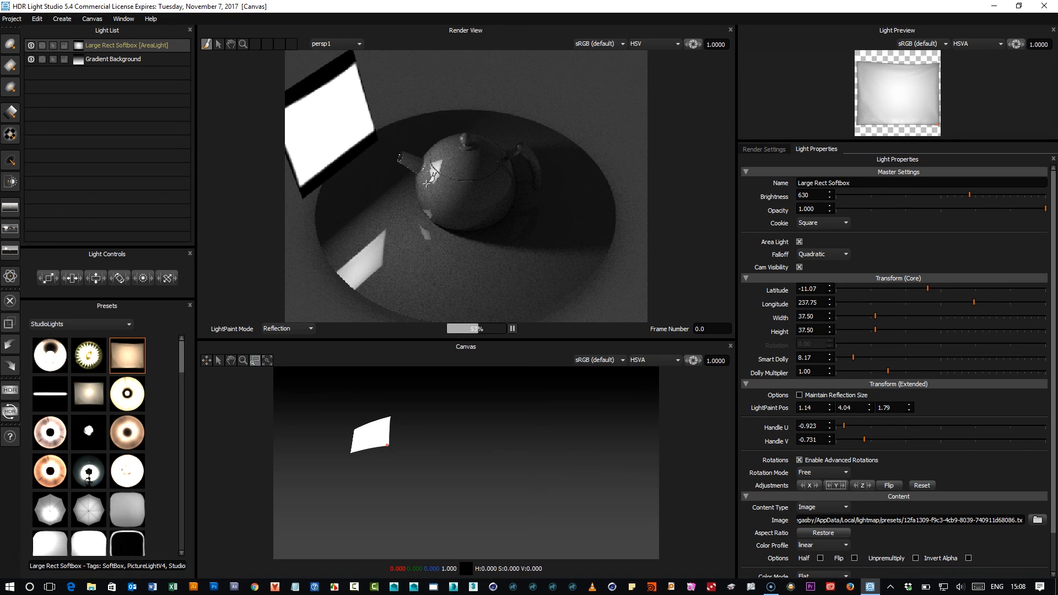
left_click(430, 176)
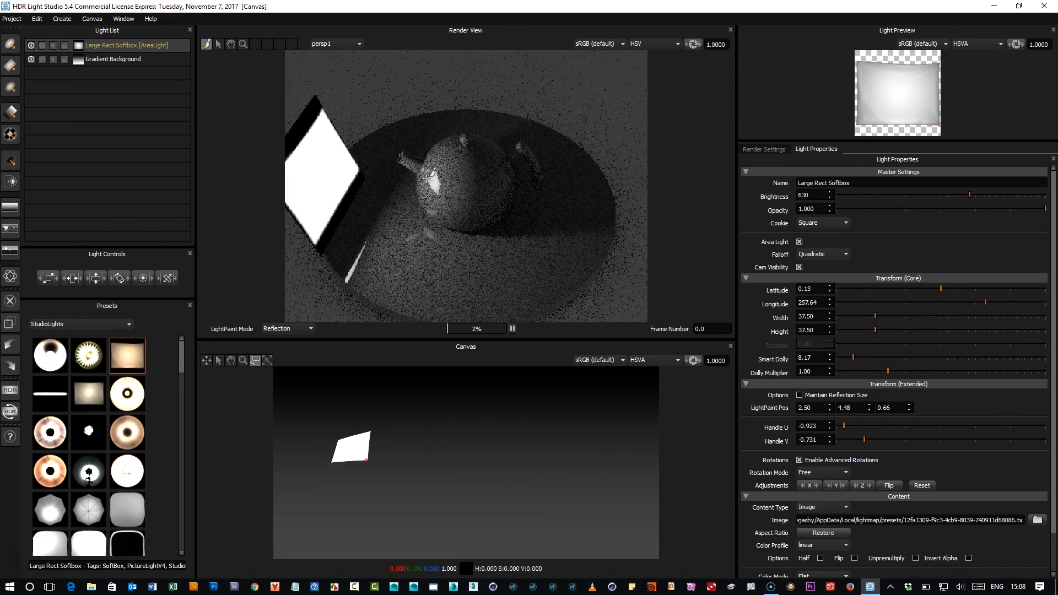